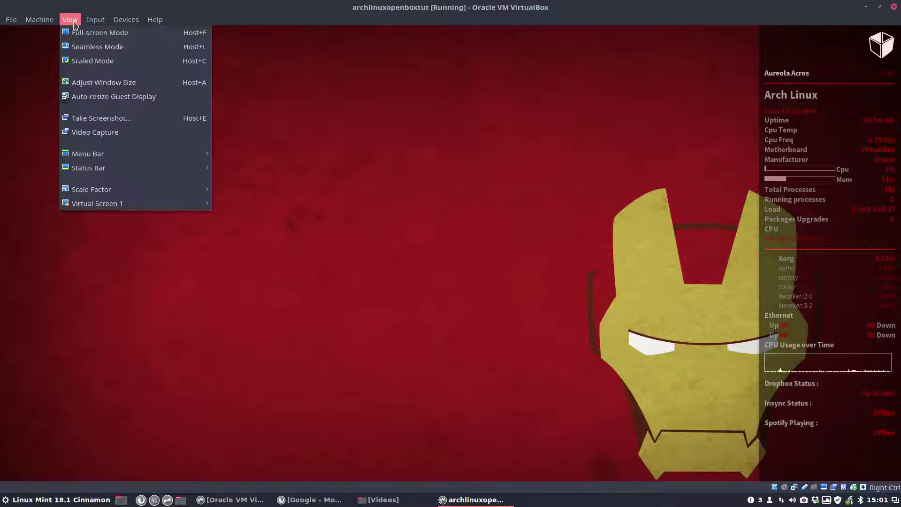
Step: Put the VirtualBox machine in full-screen mode and launch the Nemo file manager from the dock
left_click(88, 32)
left_click(471, 294)
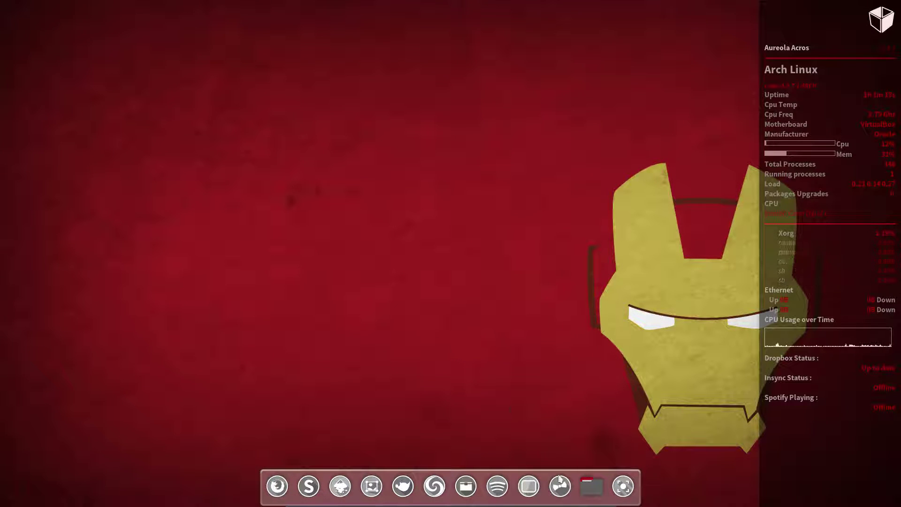
left_click(598, 486)
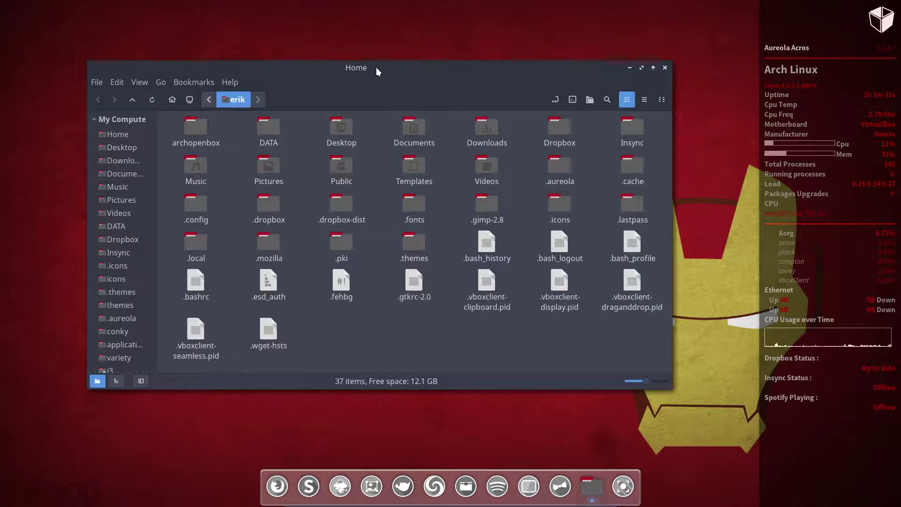
Step: Move, shade, maximize, restore and minimize the Home window, then drag it further right
left_click_drag(376, 67, 339, 56)
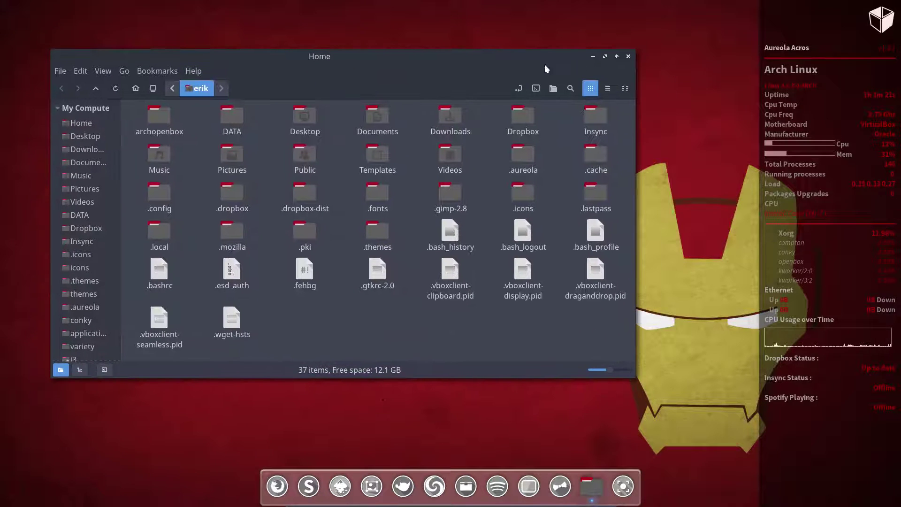
left_click(616, 58)
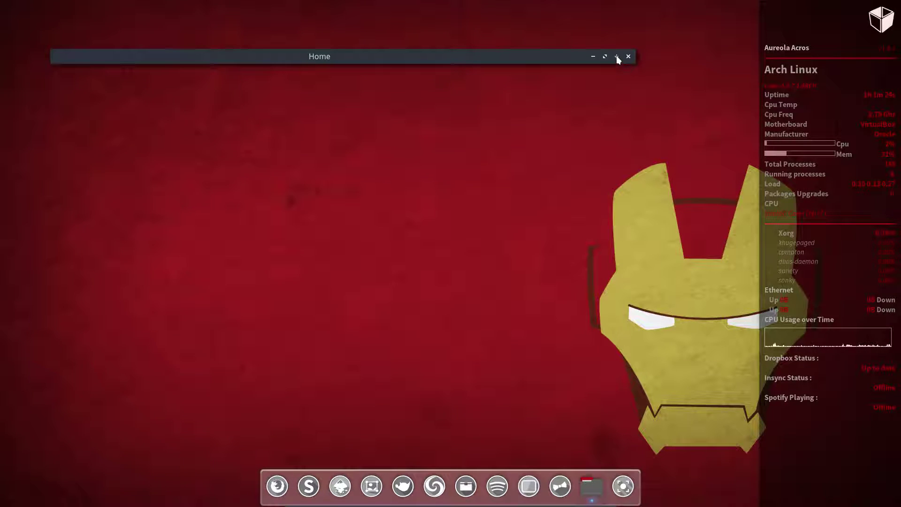
left_click(616, 57)
left_click(605, 56)
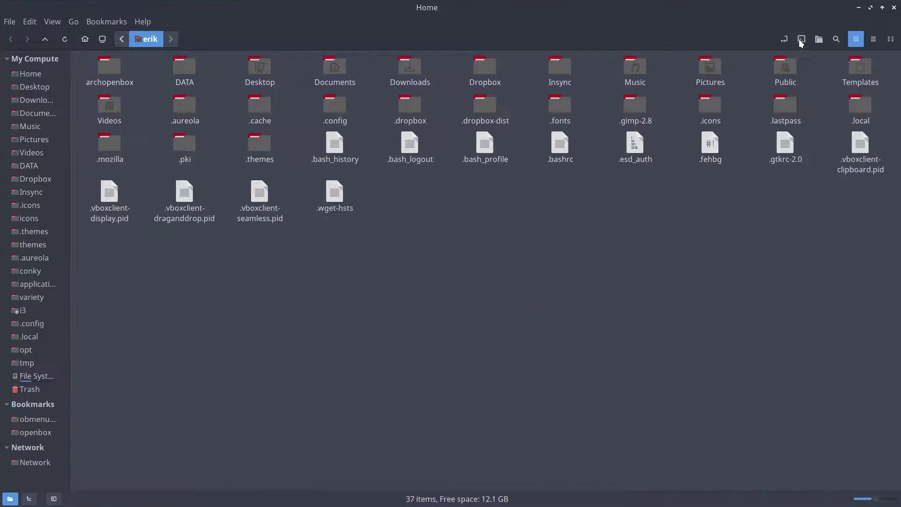
left_click(871, 7)
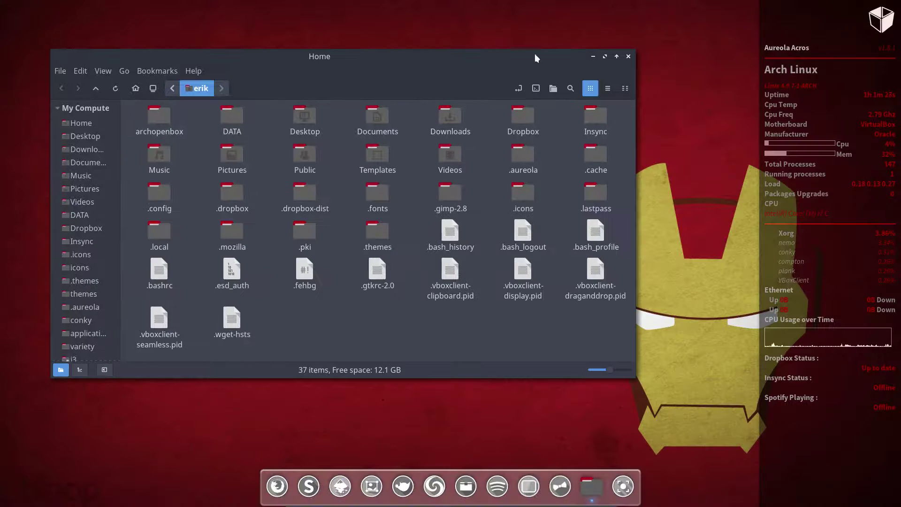
left_click(593, 56)
left_click(584, 485)
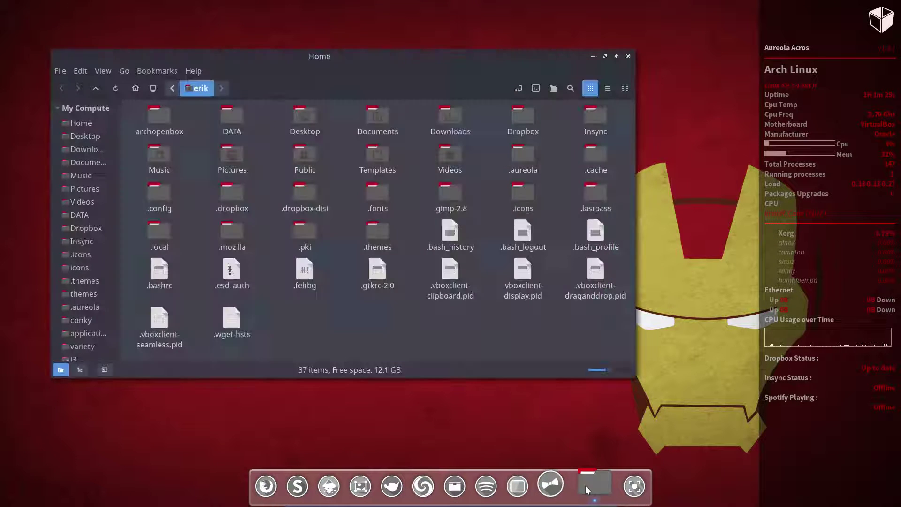
mouse_move(325, 59)
left_mouse_down()
mouse_move(463, 35)
mouse_move(248, 120)
mouse_move(3, 11)
mouse_move(313, 284)
mouse_move(887, 8)
mouse_move(308, 60)
mouse_move(460, 57)
mouse_move(441, 59)
left_mouse_up()
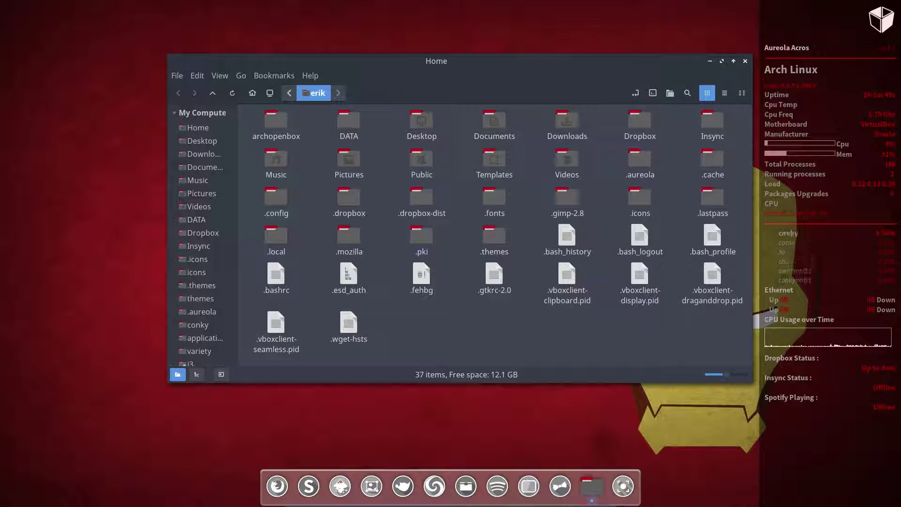
key("super+Left")
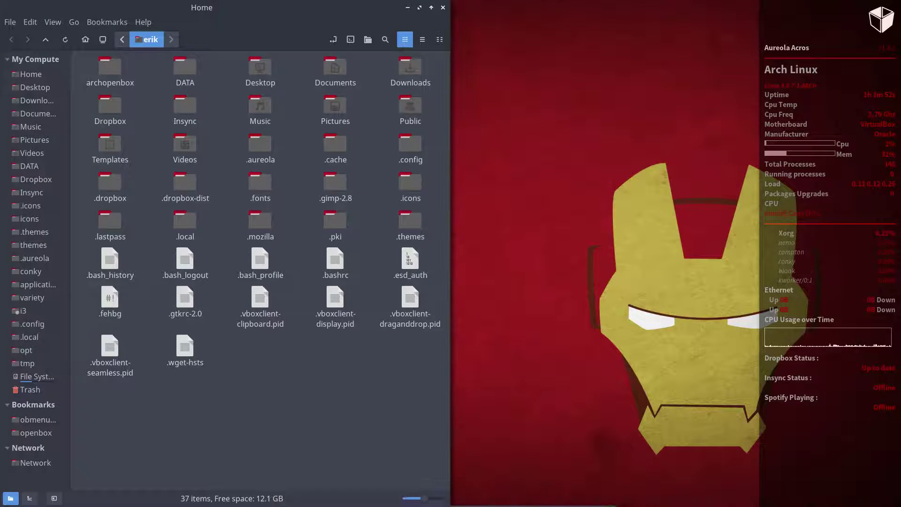
key("super+Right")
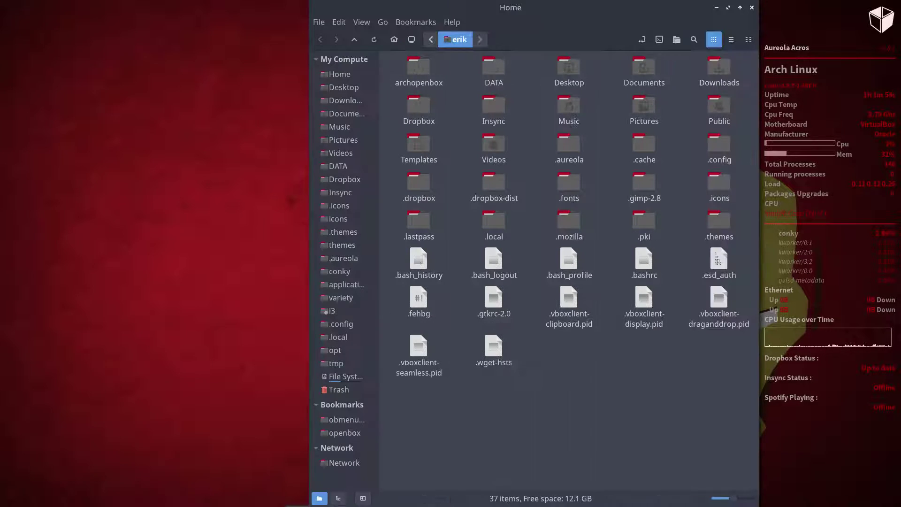
key("super+Right")
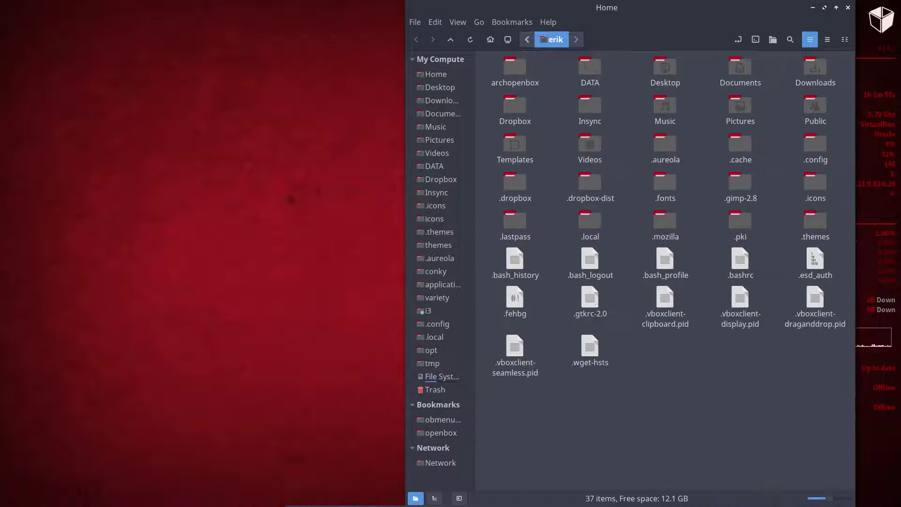
key("super+Right")
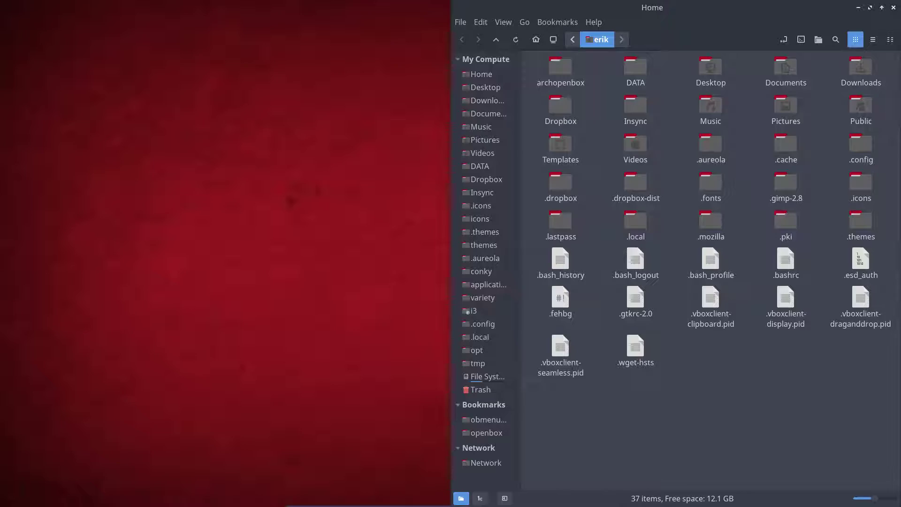
key("super+Left")
key("super+Left")
key("super+Left")
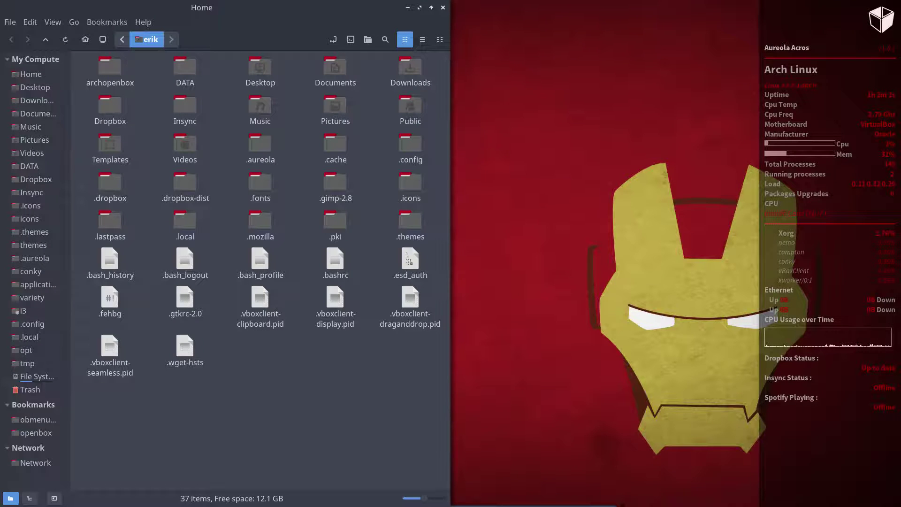
key("super+Up")
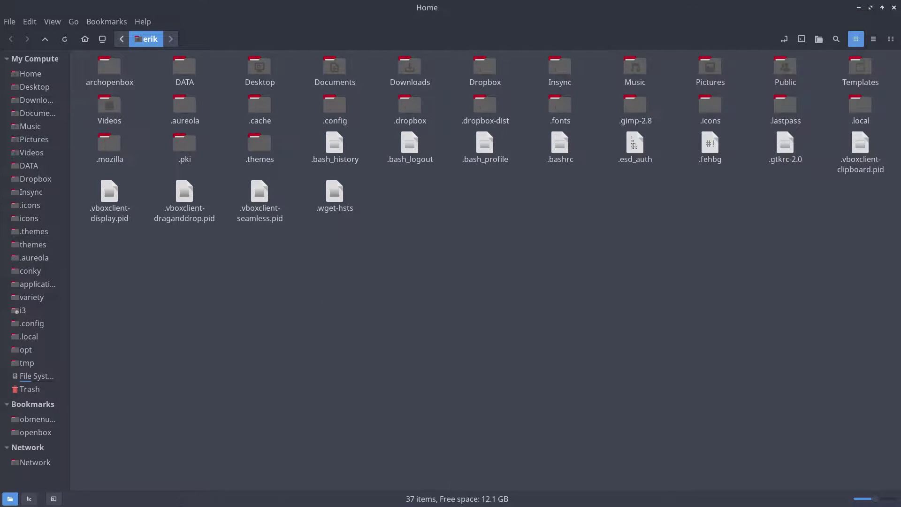
key("super+Down")
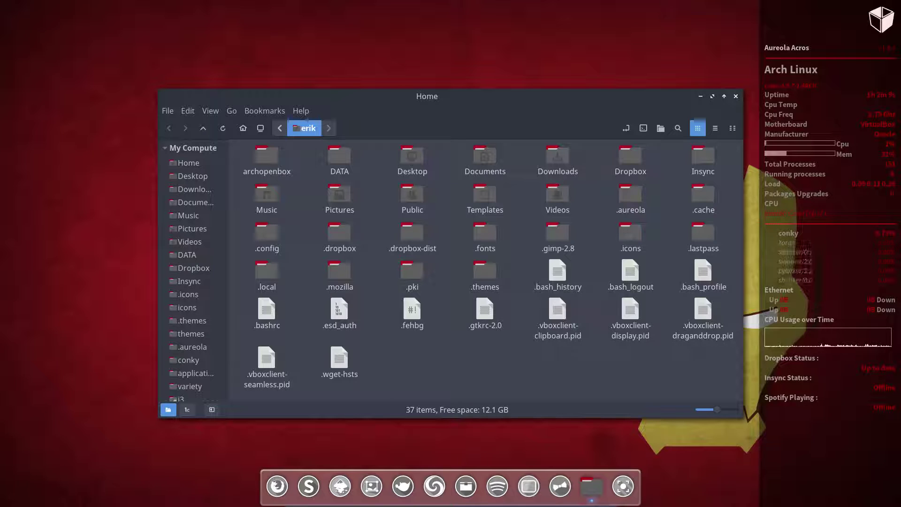
Step: Snap the Home window through all four quarters with Super shortcuts, then the right and top halves
key("super+Left")
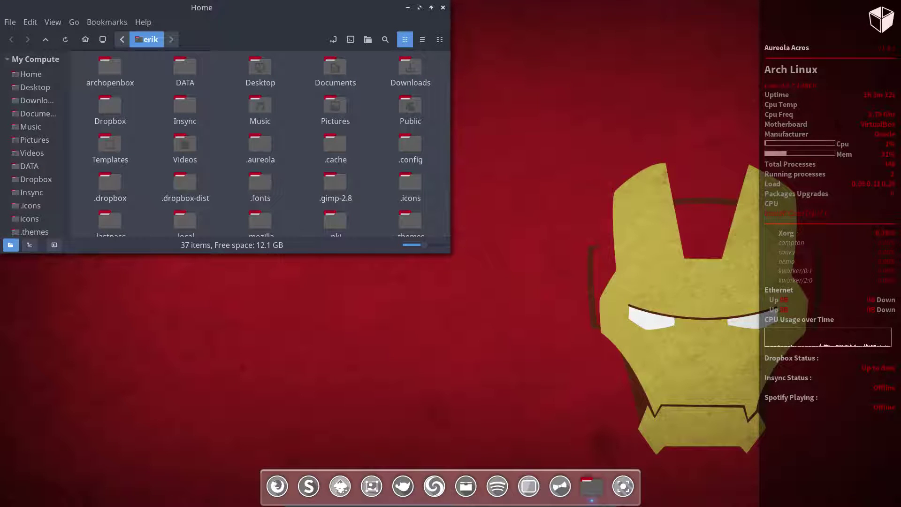
key("super+Down")
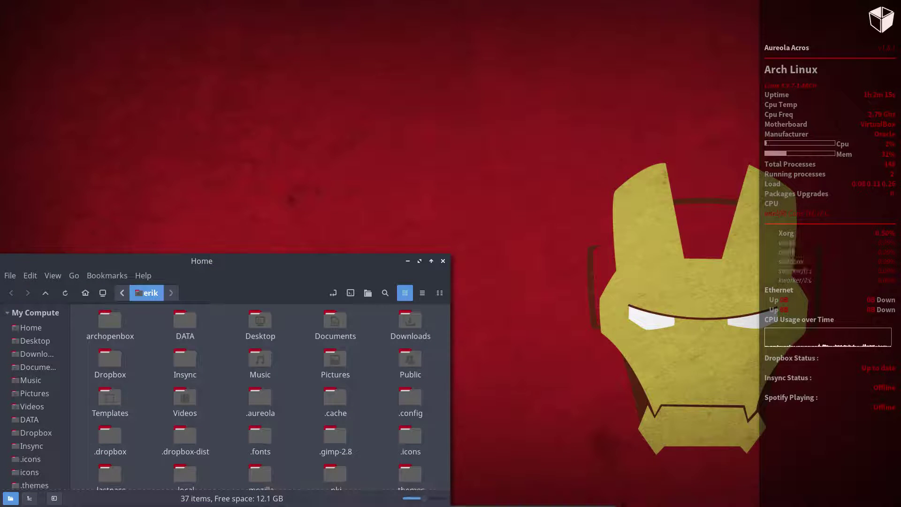
key("super+KP_9")
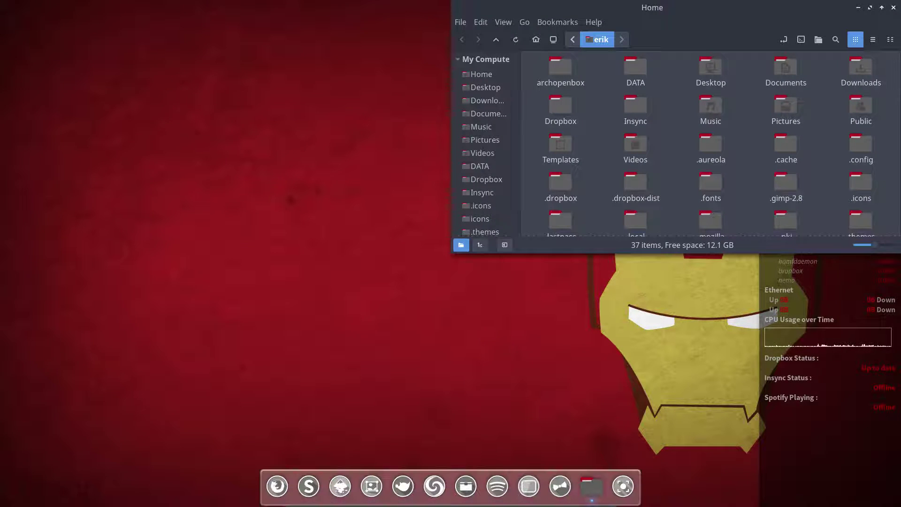
key("super+Down")
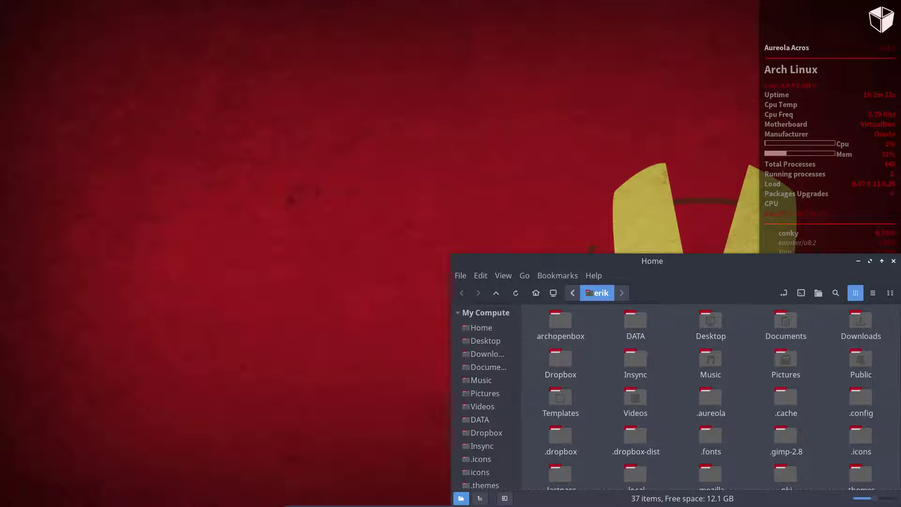
key("super+KP_6")
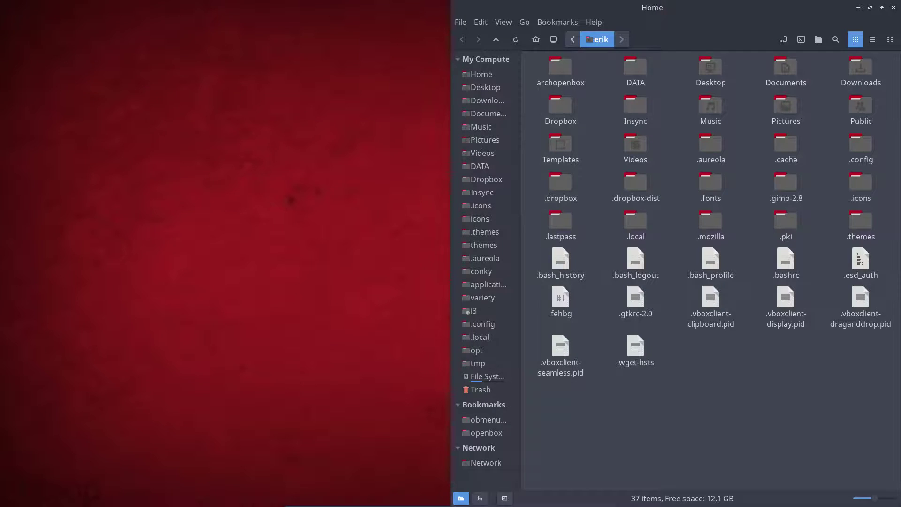
key("super+KP_8")
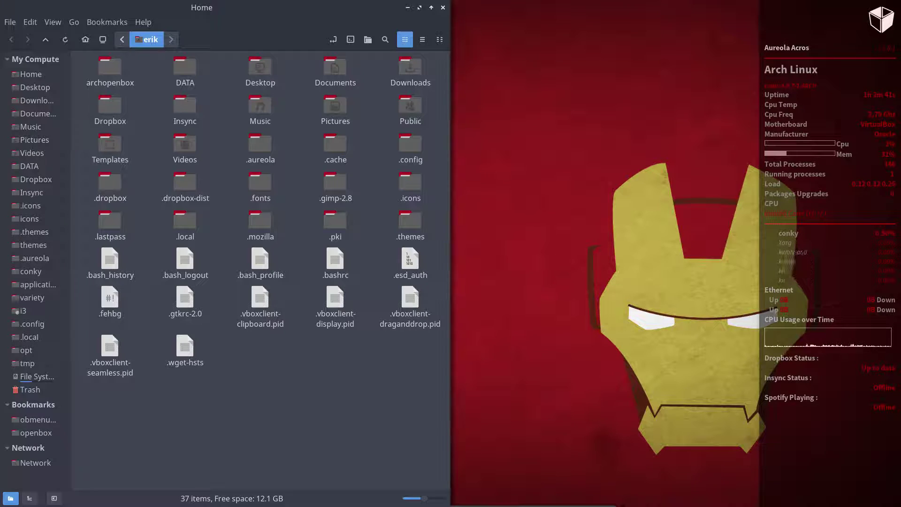
Step: Maximize and restore the Home window, then snap it to the top-left quarter
key("super+Up")
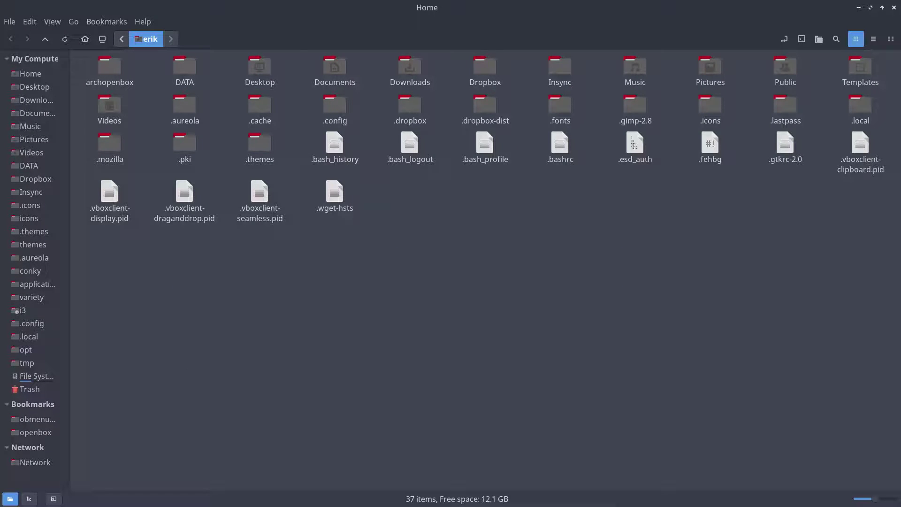
key("super+Up")
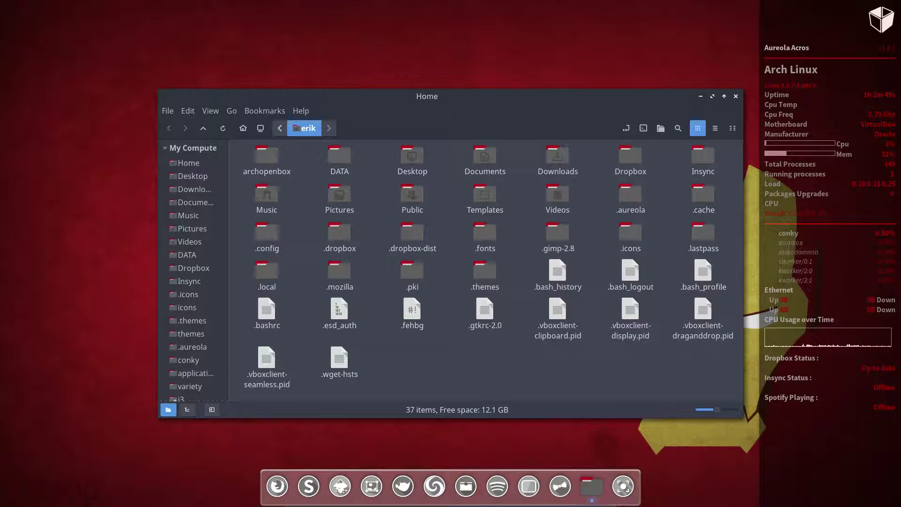
key("super+Left")
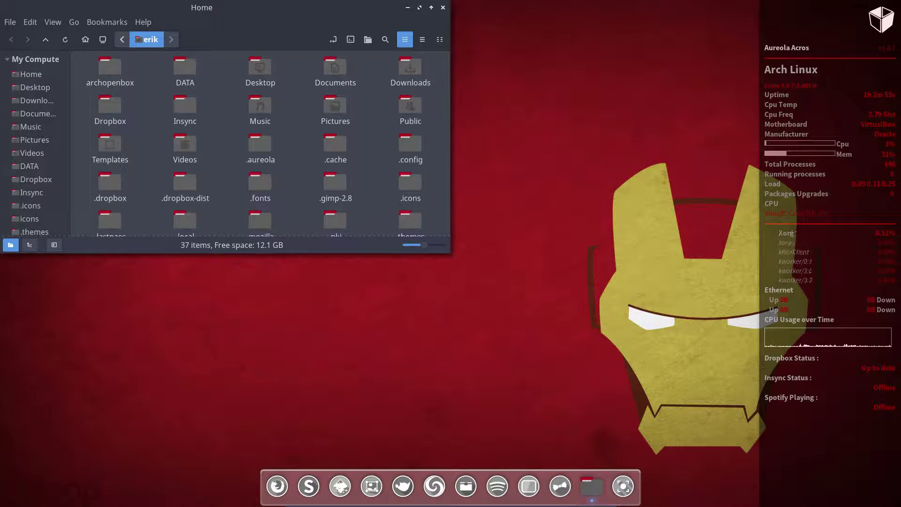
Step: Tile the window top-right, right half, bottom half, top-left and maximized, ending on a left tile
key("super+Right")
key("super+Right")
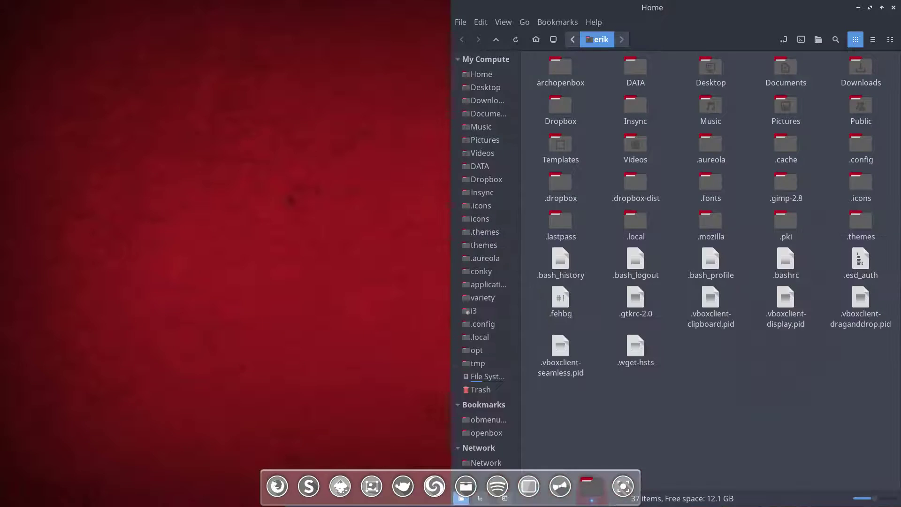
key("super+Down")
key("super+Right")
key("super+Up")
key("super+Up")
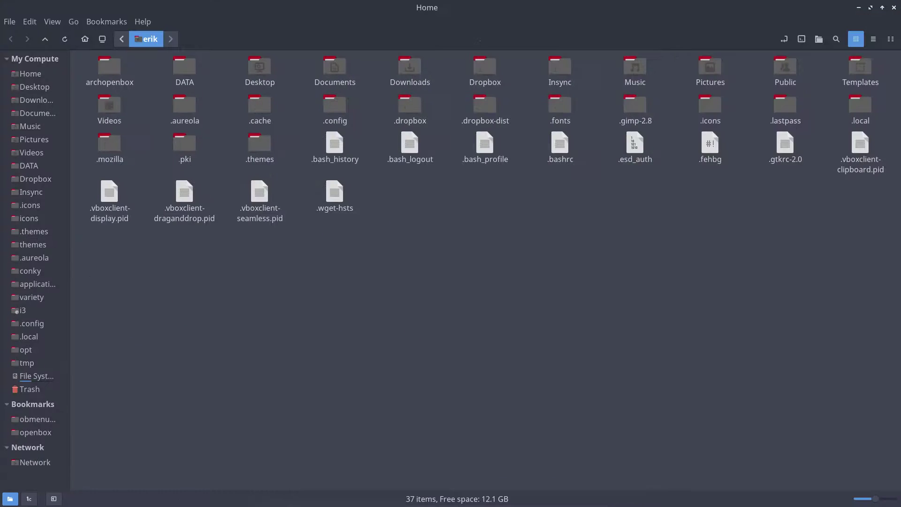
key("super+Left")
key("super+Up")
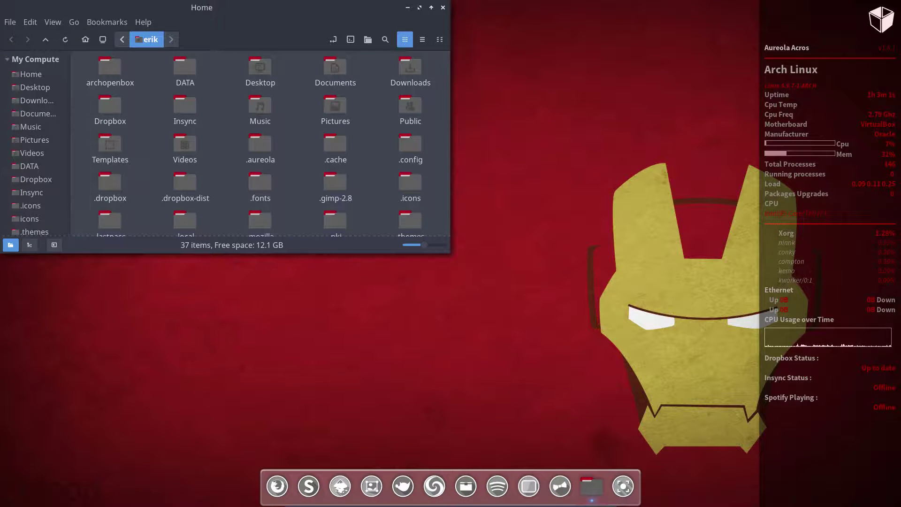